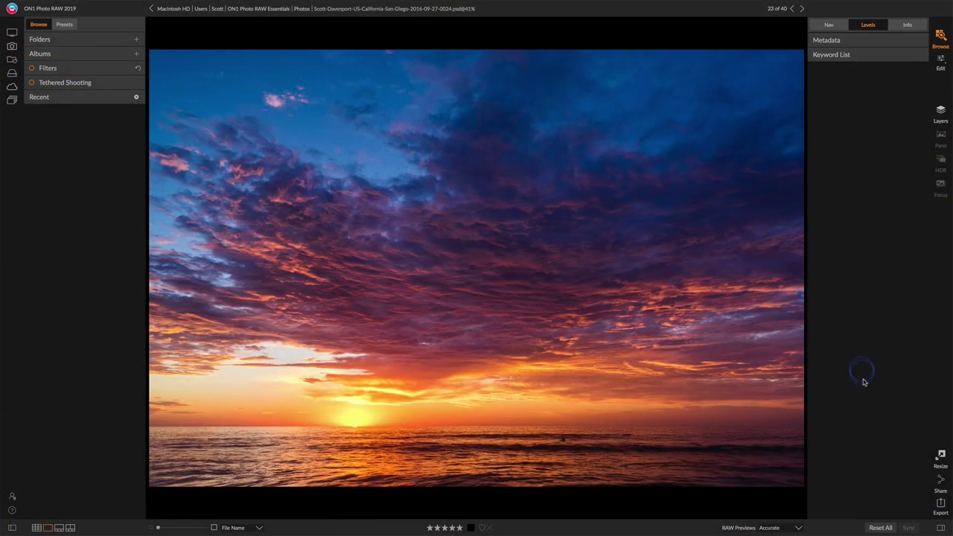
Set the export to a 2048-pixel long edge, JPEG quality 80, and the sRGB IEC61966-2.1 profile.
click(940, 502)
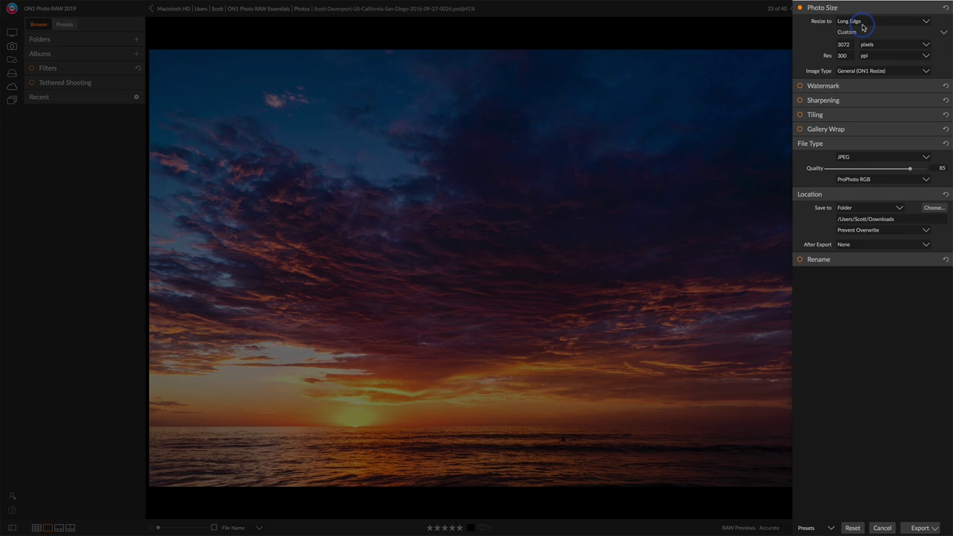
double_click(844, 44)
text(2048)
click(817, 54)
click(940, 168)
text(80)
click(900, 179)
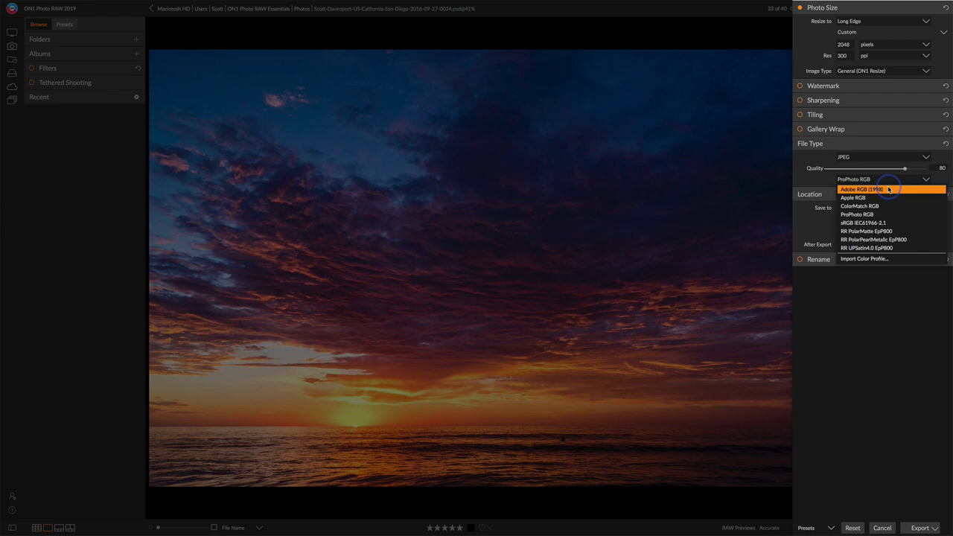
click(871, 223)
click(887, 221)
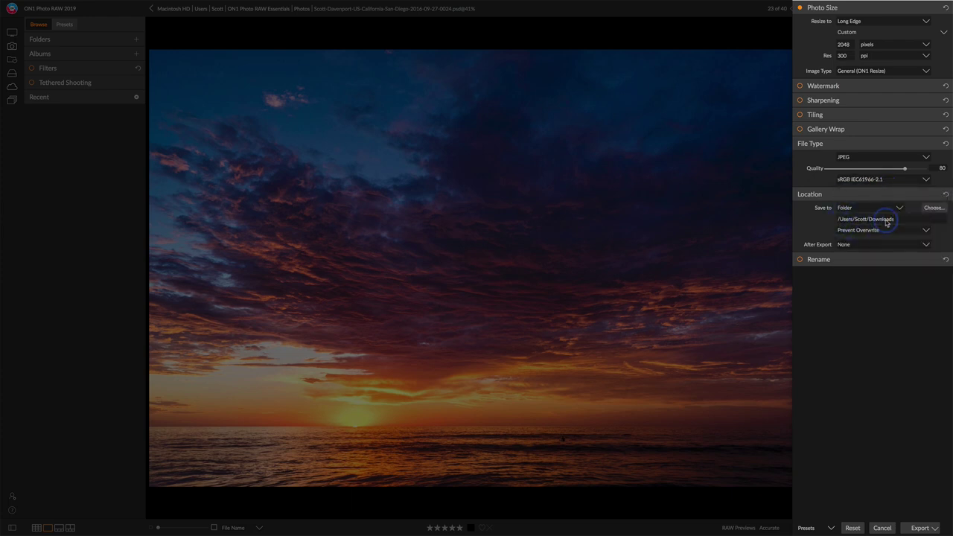
click(875, 281)
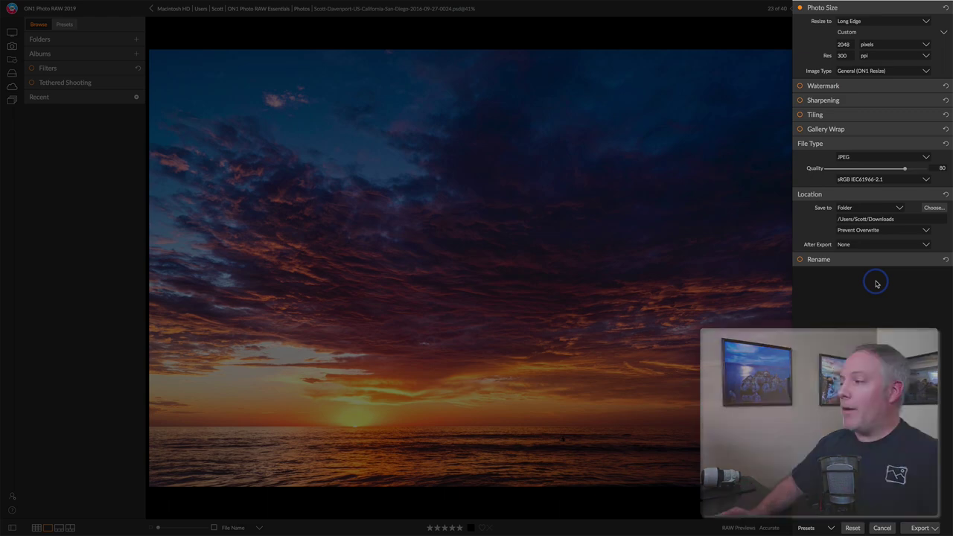
Save the current export settings as a new preset named 'Export JPG For Web'.
click(831, 527)
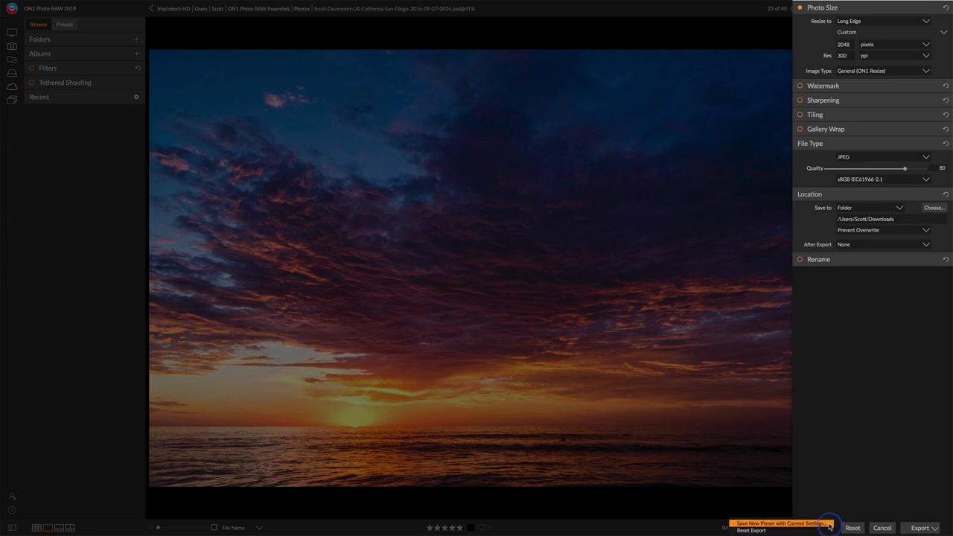
click(819, 523)
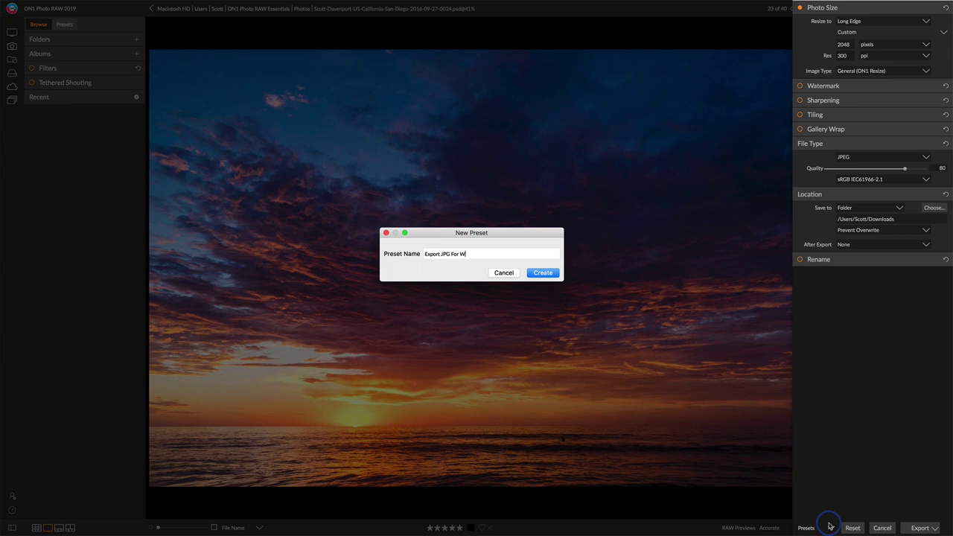
click(550, 273)
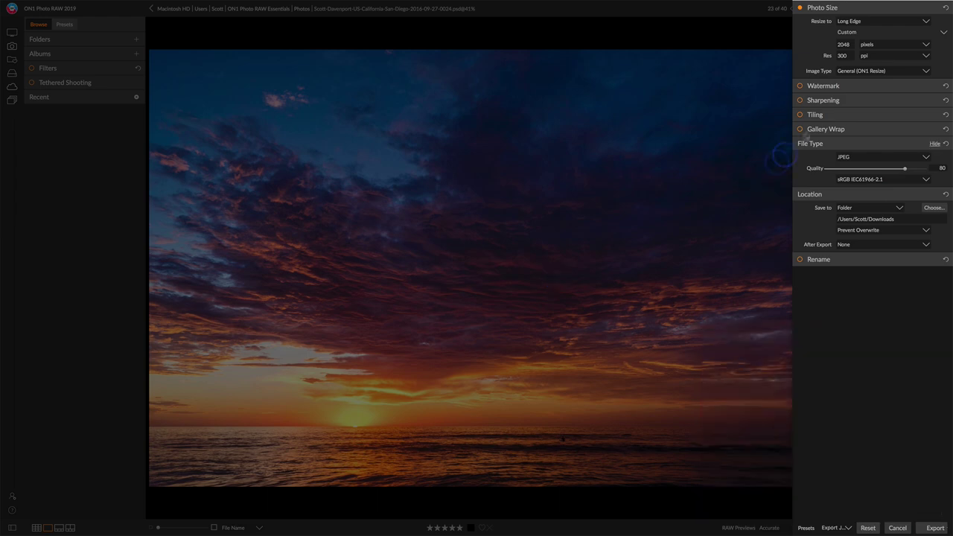
Expand and enable the Watermark section, adjusting its options.
click(827, 87)
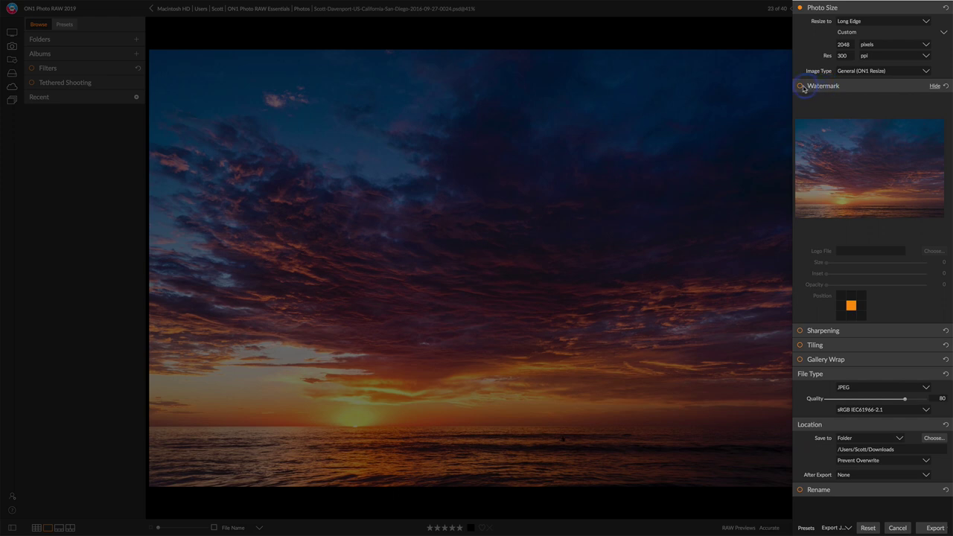
click(800, 86)
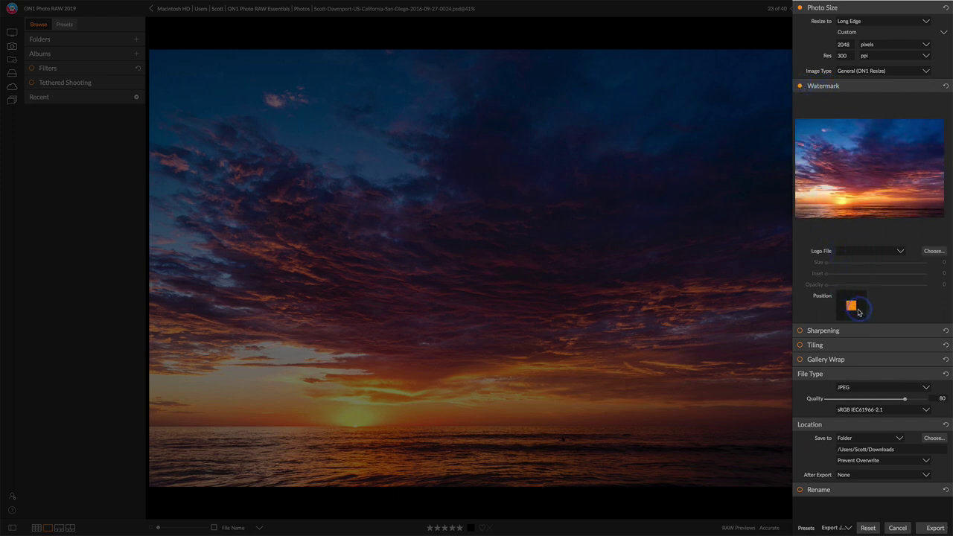
click(864, 267)
click(805, 200)
click(928, 217)
click(851, 270)
click(875, 286)
Enable output sharpening for Screen Low, then collapse the watermark settings.
click(822, 330)
click(800, 331)
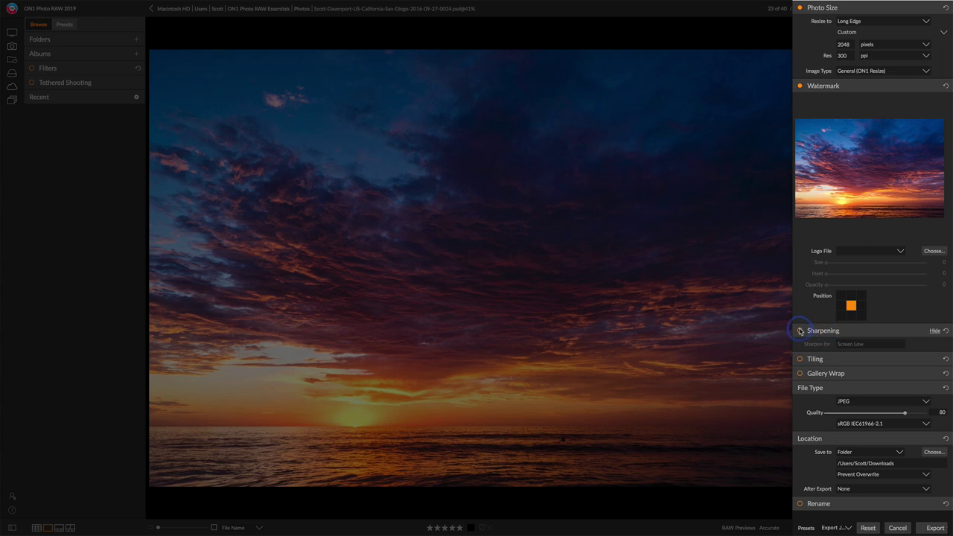
click(848, 344)
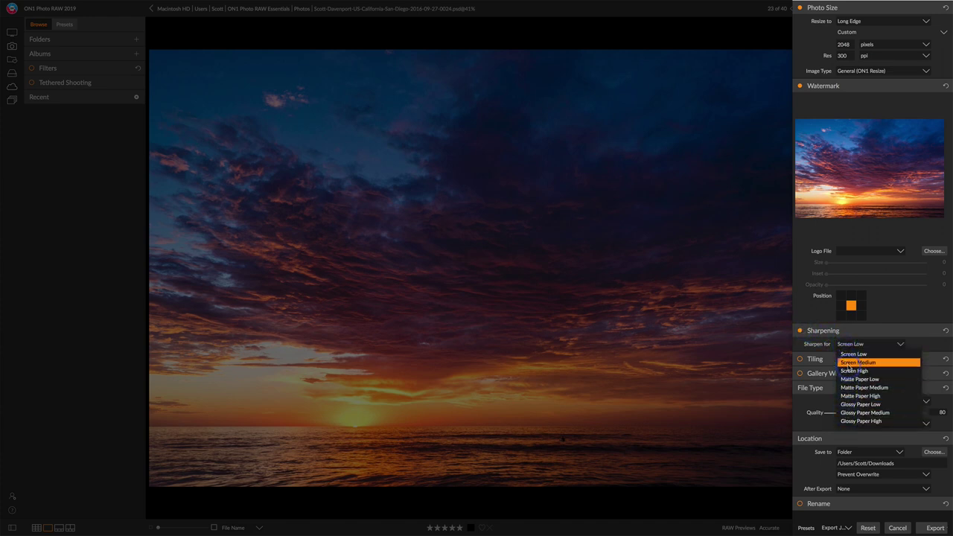
click(800, 331)
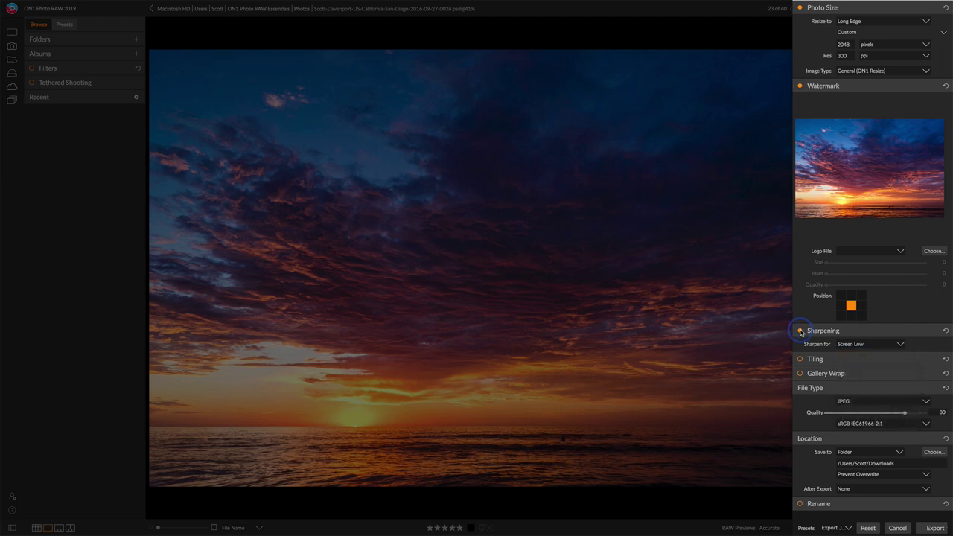
click(813, 361)
click(925, 87)
Enable tiling and set tiles to 3 inches wide by 5 inches high.
click(920, 102)
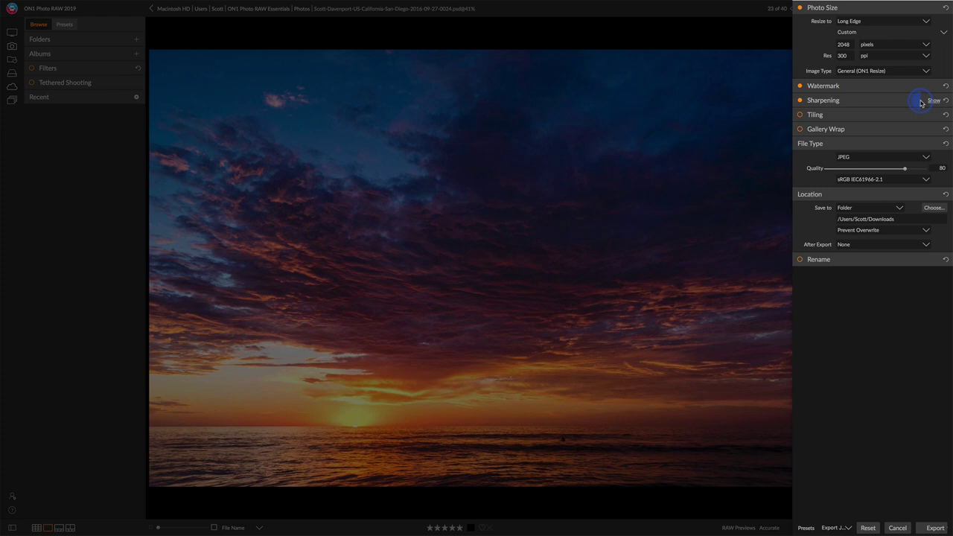
click(799, 114)
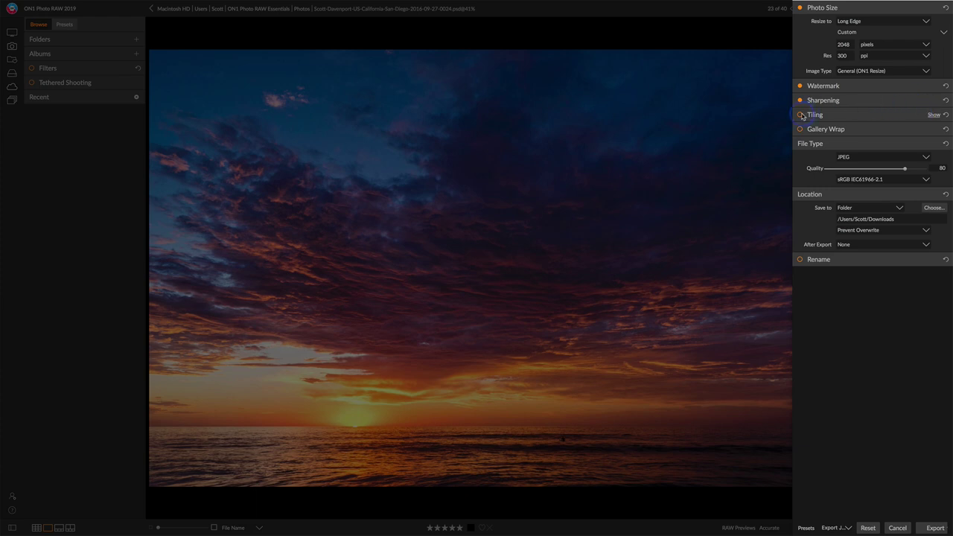
click(932, 117)
click(838, 288)
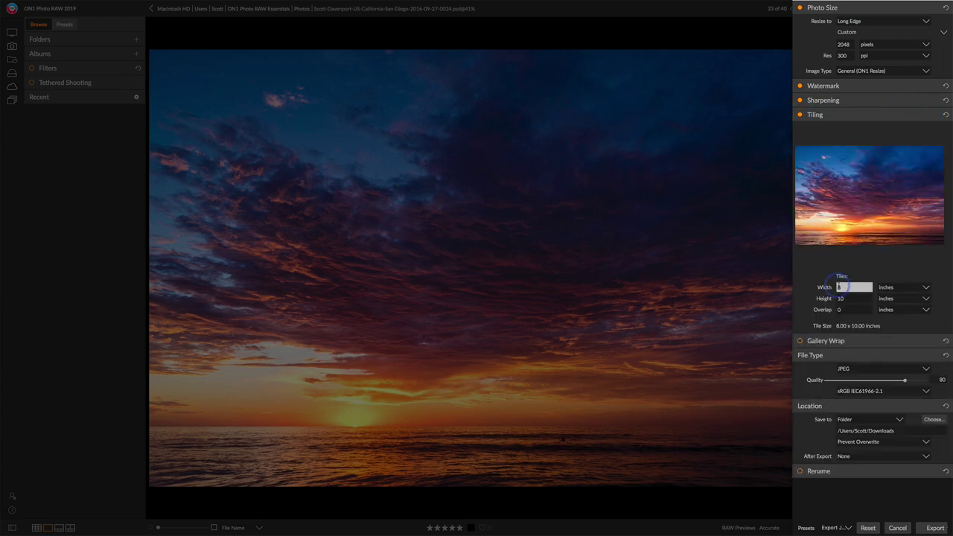
click(841, 299)
click(844, 309)
click(844, 287)
click(844, 287)
text(3)
key(Tab)
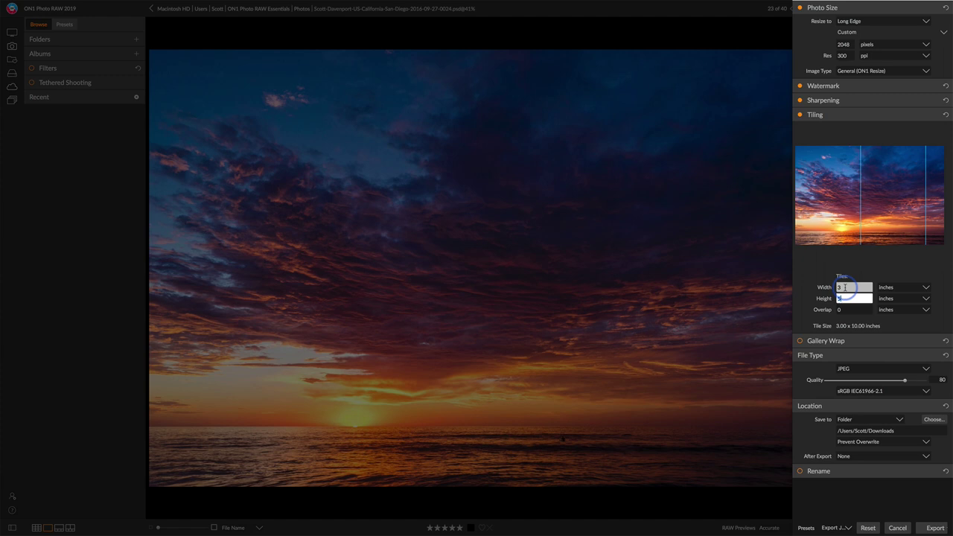
key(Tab)
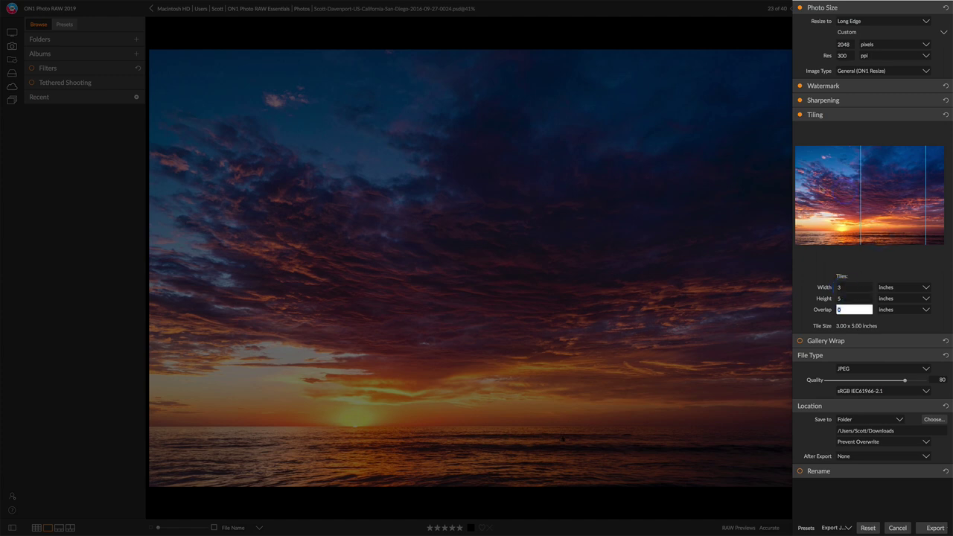
Change the tile width to 2 inches and switch tiling back off.
click(840, 287)
double_click(842, 287)
text(2)
click(848, 299)
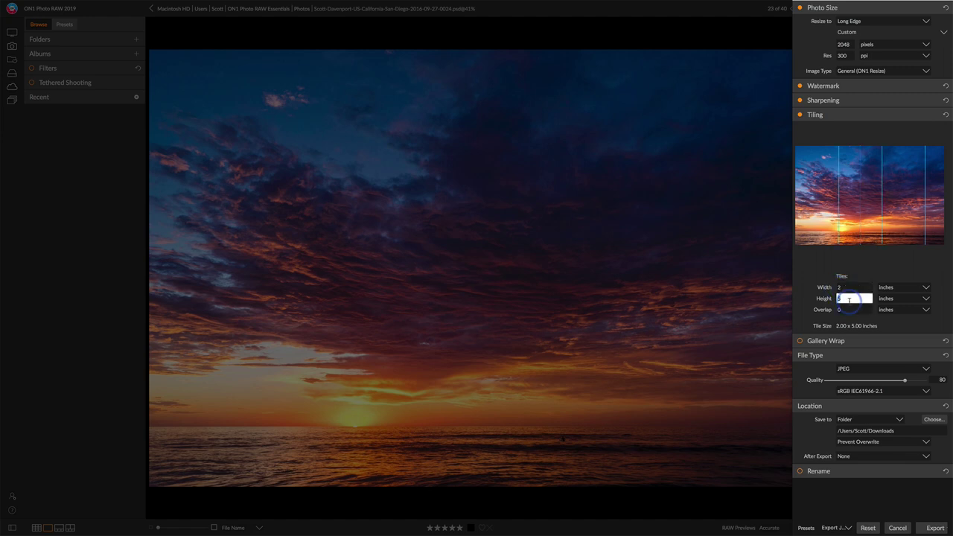
click(850, 289)
Replace tiling with gallery wrap and set its thickness to 1.
click(800, 115)
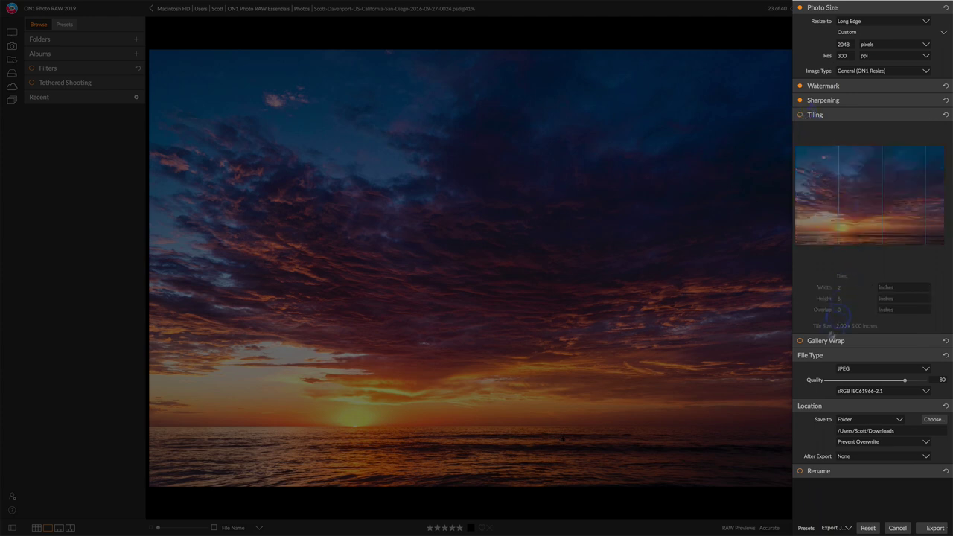
click(930, 114)
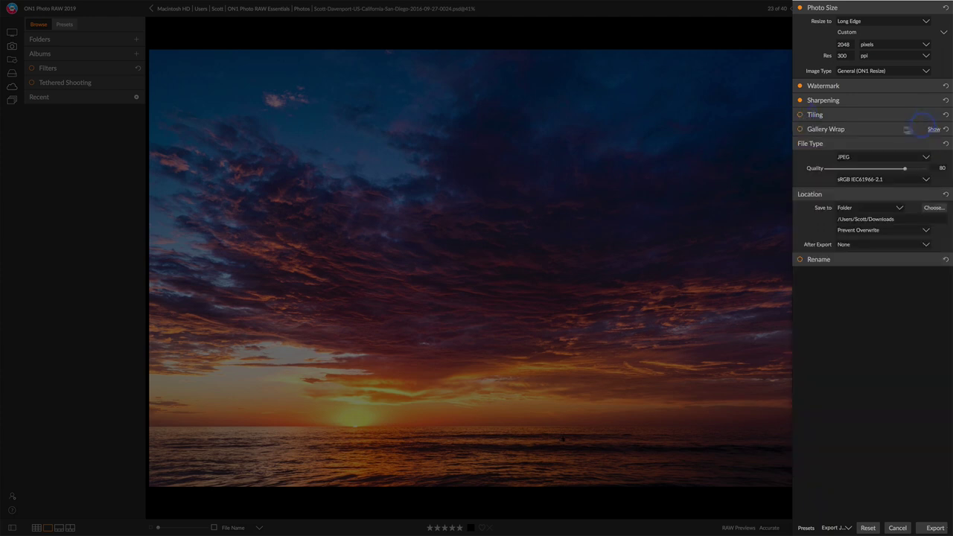
click(800, 129)
click(933, 129)
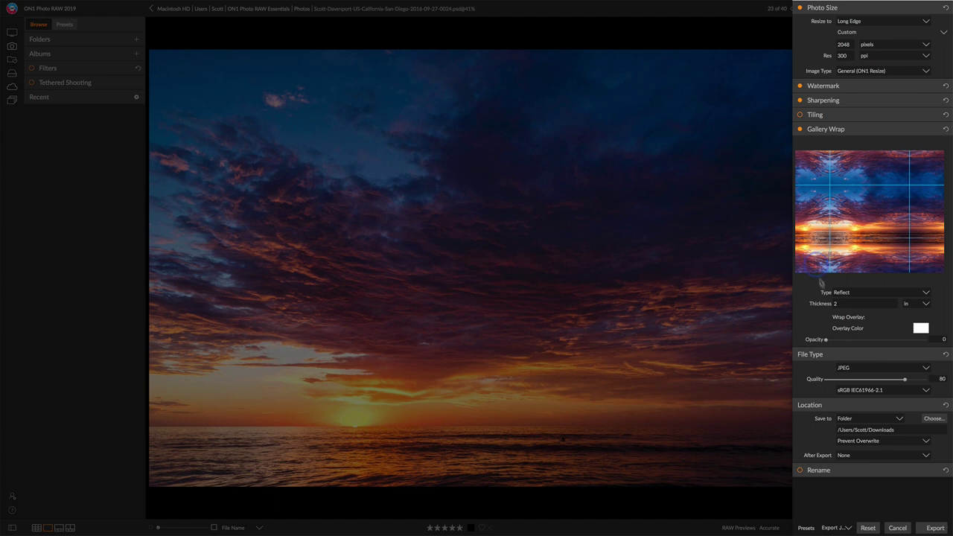
click(839, 295)
click(837, 303)
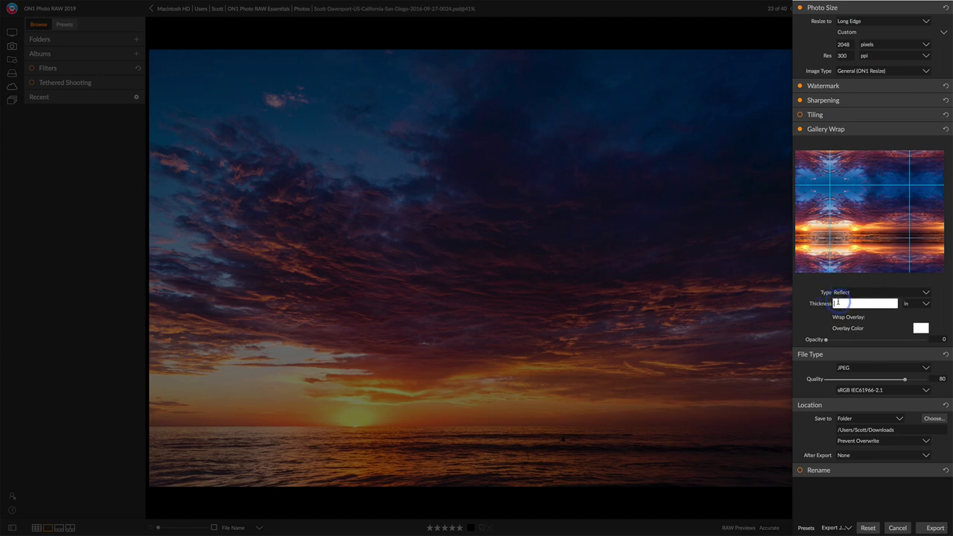
text(1)
key(Tab)
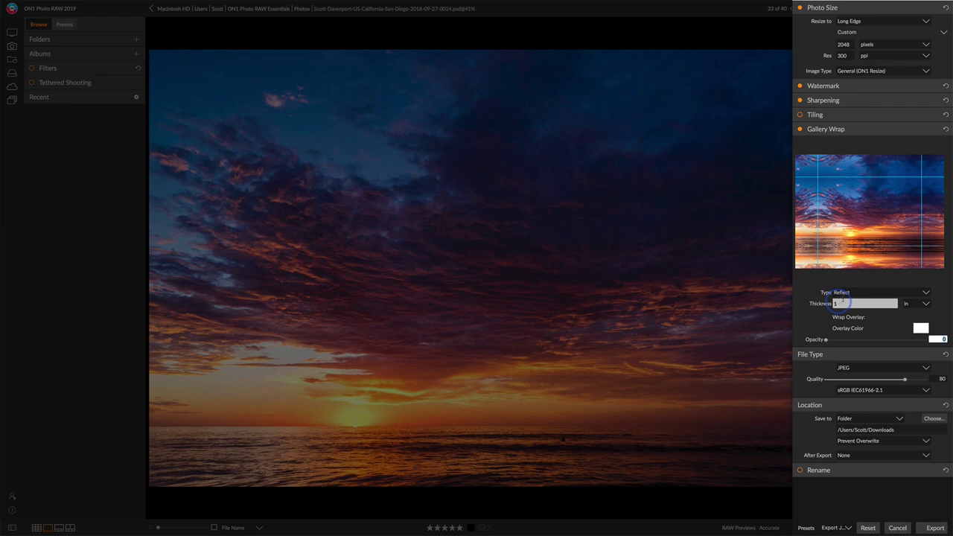
Try the Reflect Soft and Stretch wrap types, then turn gallery wrap off.
click(843, 294)
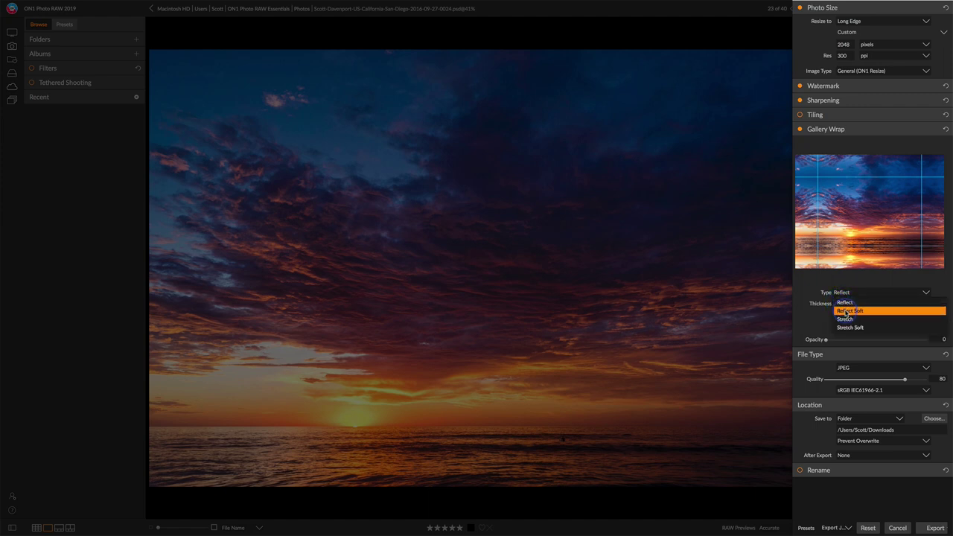
click(845, 310)
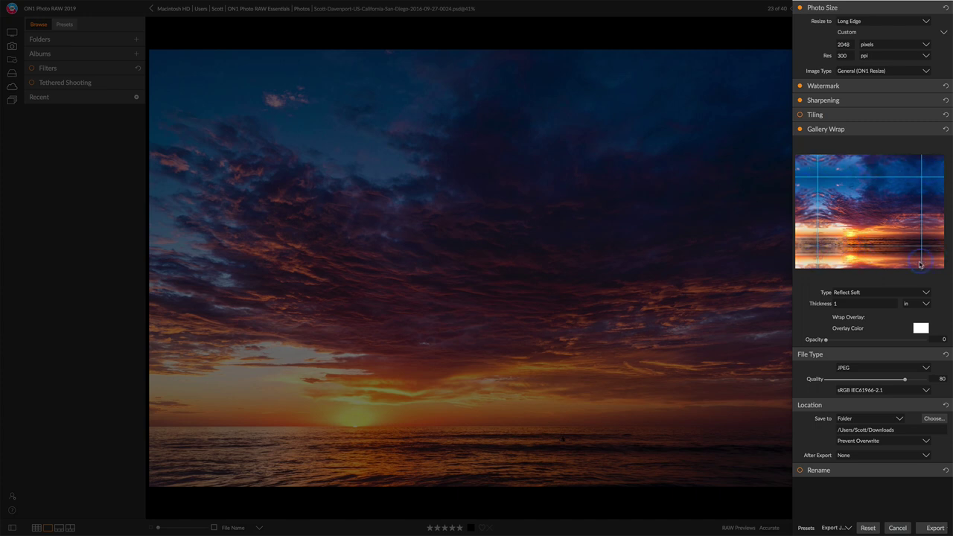
click(860, 299)
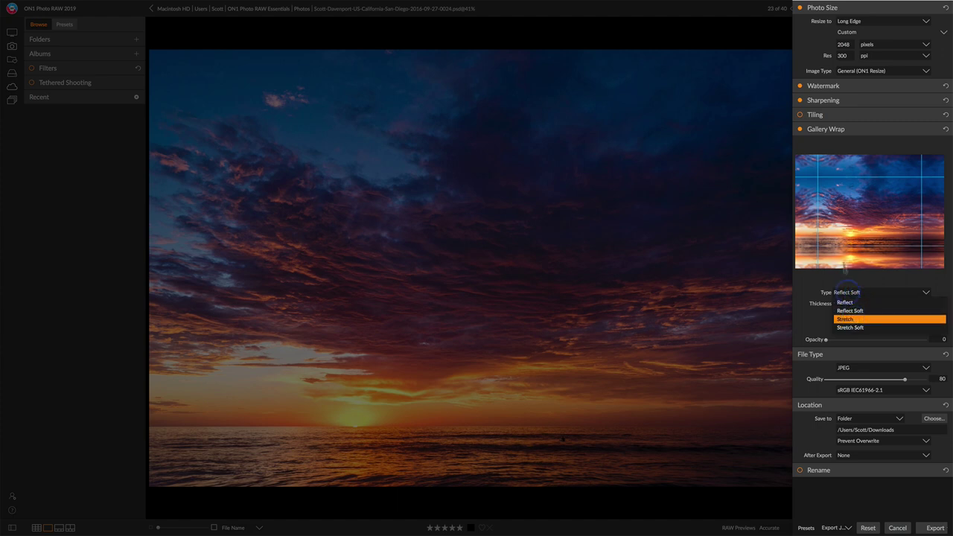
click(845, 319)
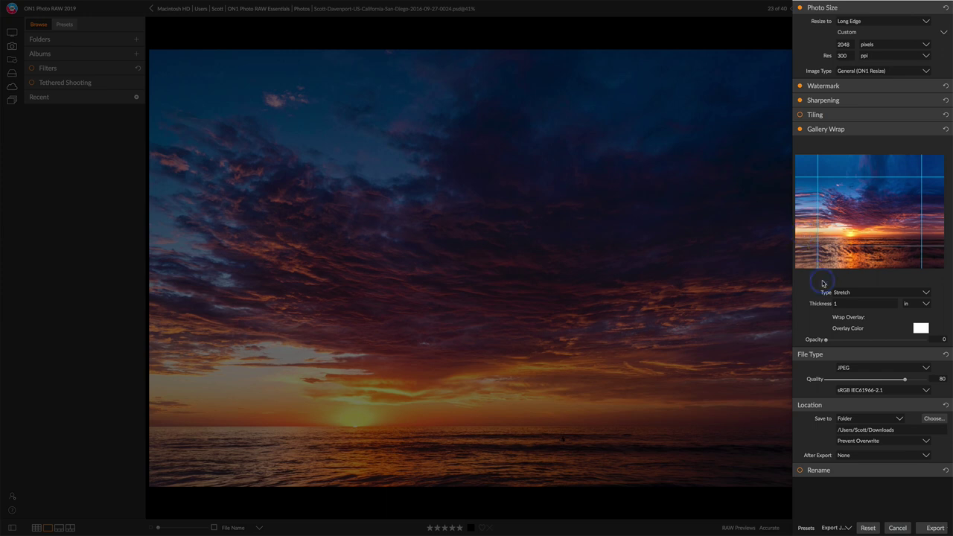
click(834, 304)
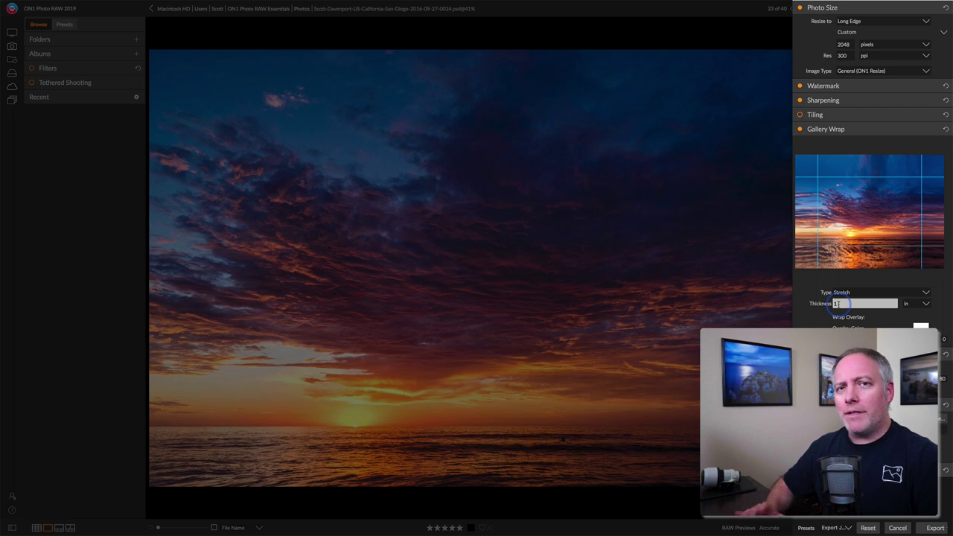
key(Return)
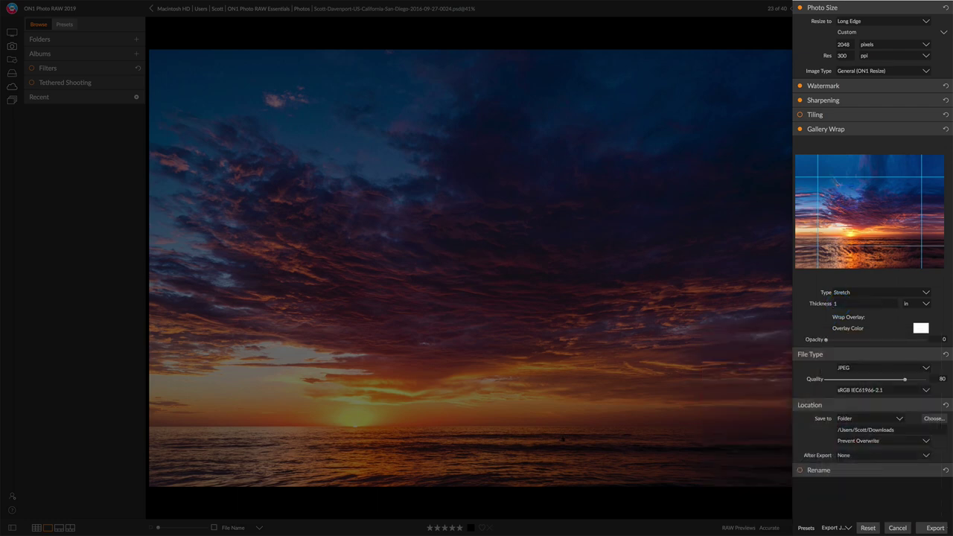
click(799, 129)
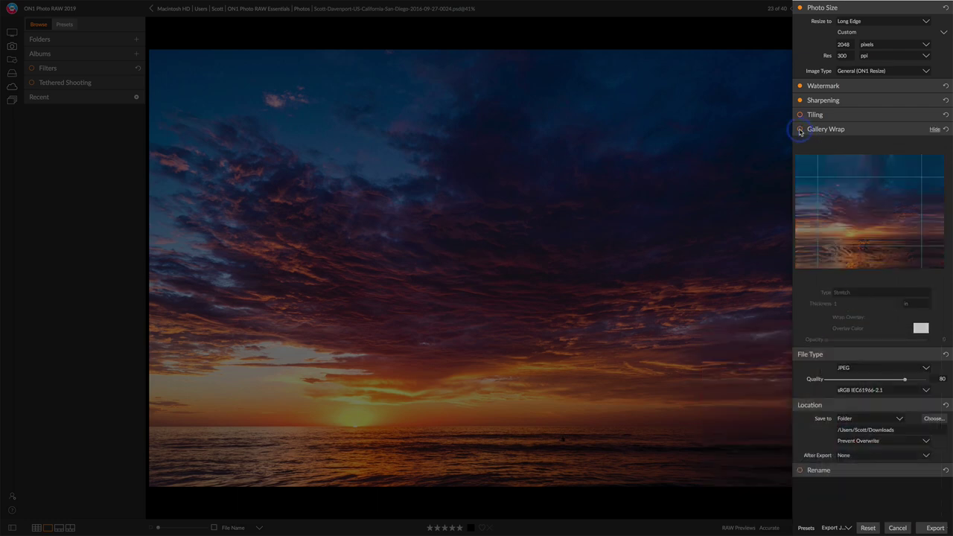
Enable Rename for exported files with Current Name as the file-name token.
click(933, 129)
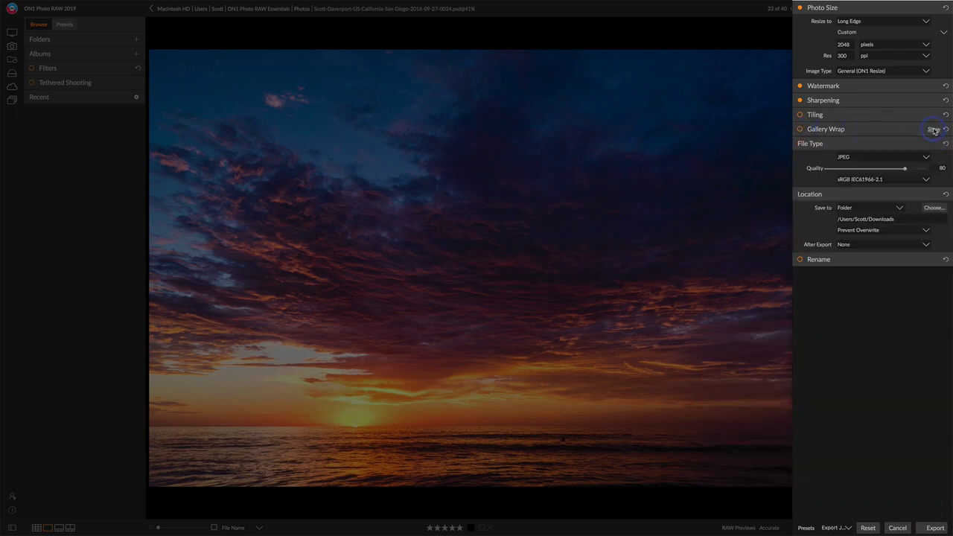
click(799, 260)
click(933, 260)
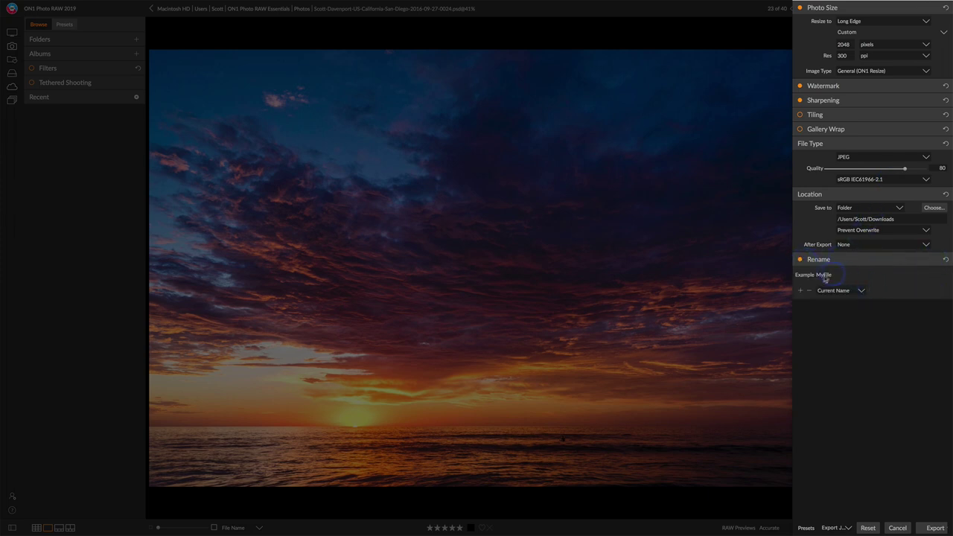
click(861, 291)
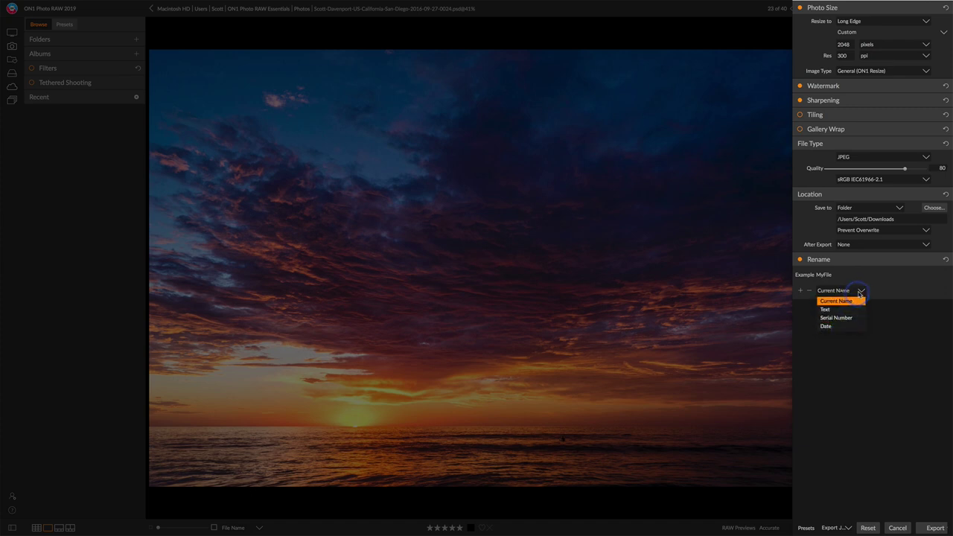
click(861, 291)
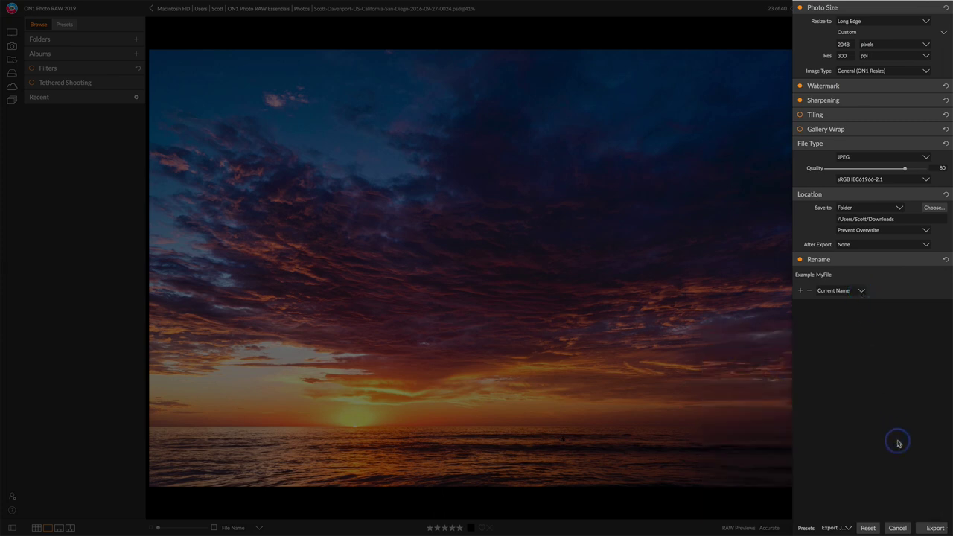
Export the sunset photo in the background and return to Browse.
click(923, 527)
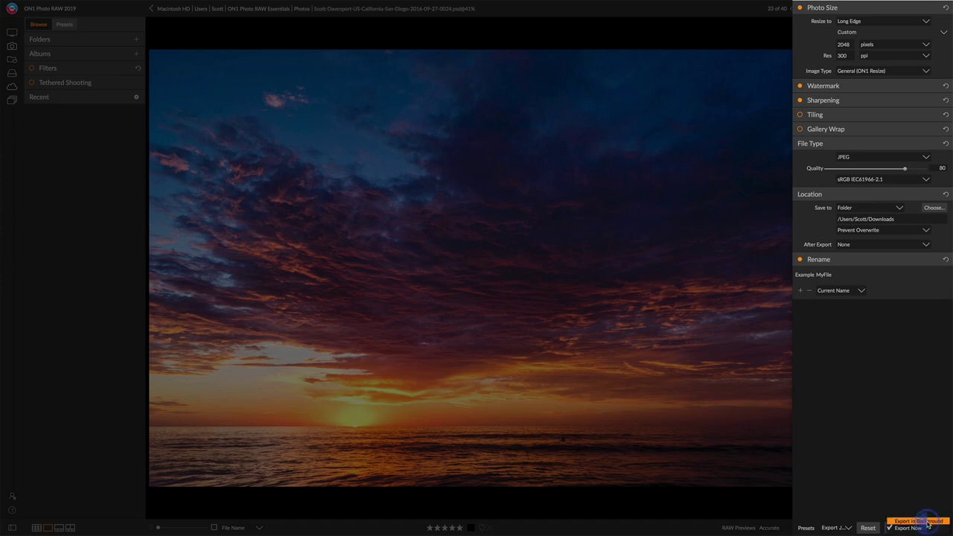
click(928, 522)
click(930, 526)
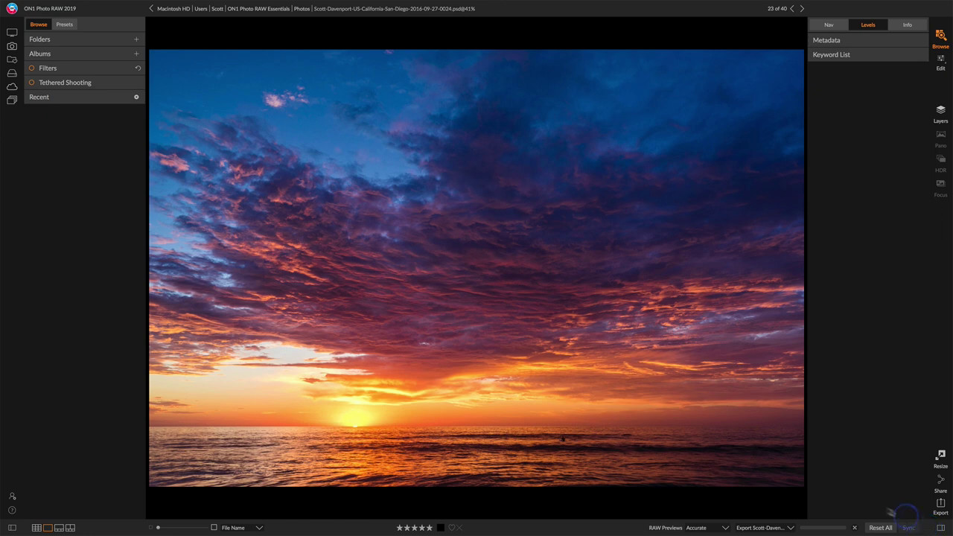